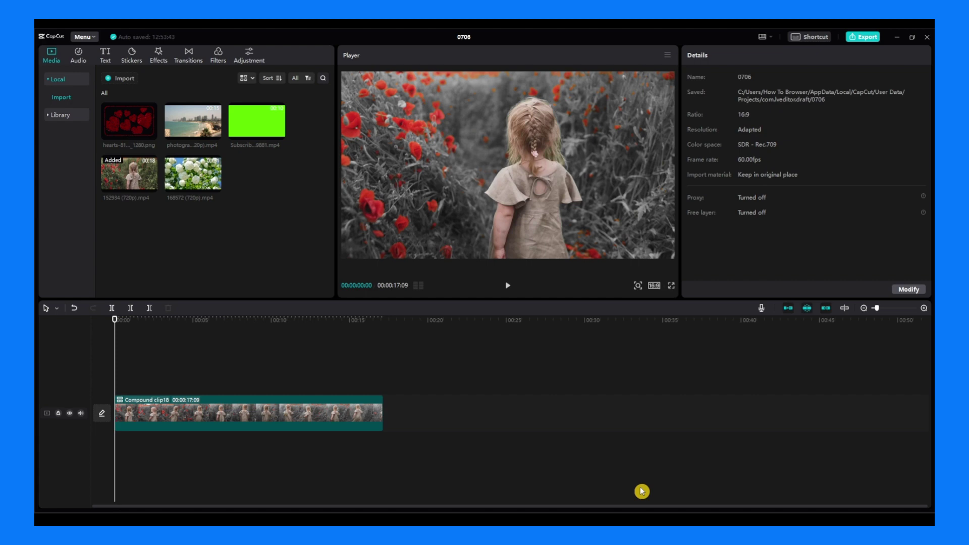
Preview the finished color-isolation effect, then return playback to the start.
click(504, 293)
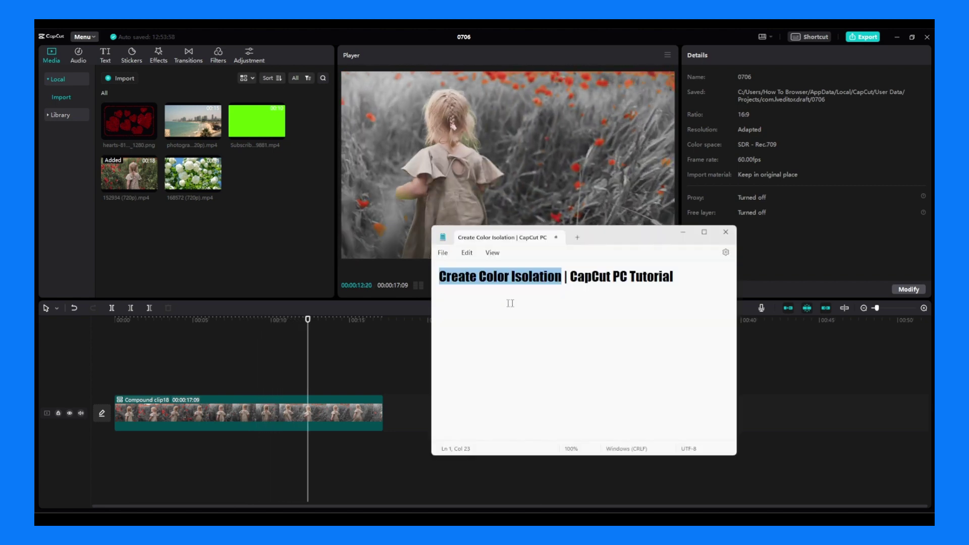
click(684, 232)
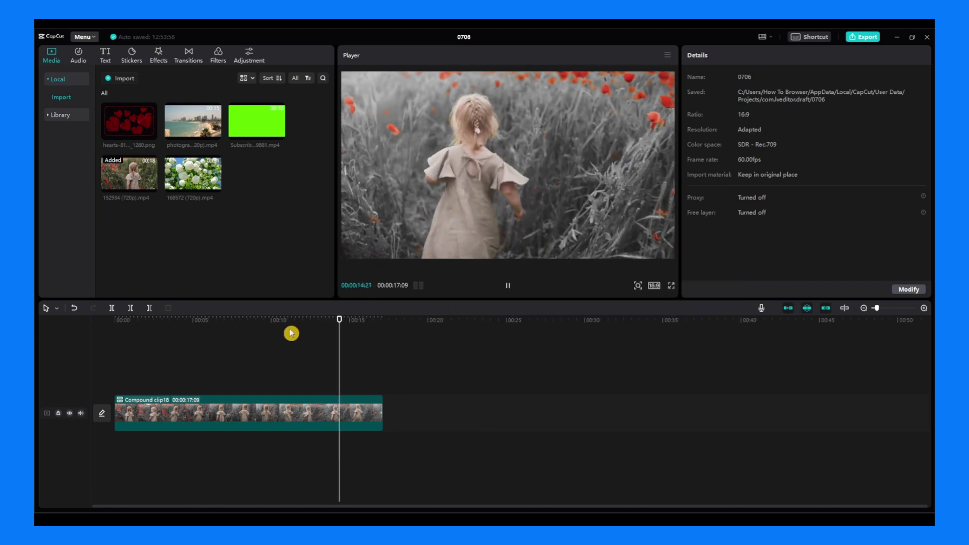
drag(347, 325, 114, 338)
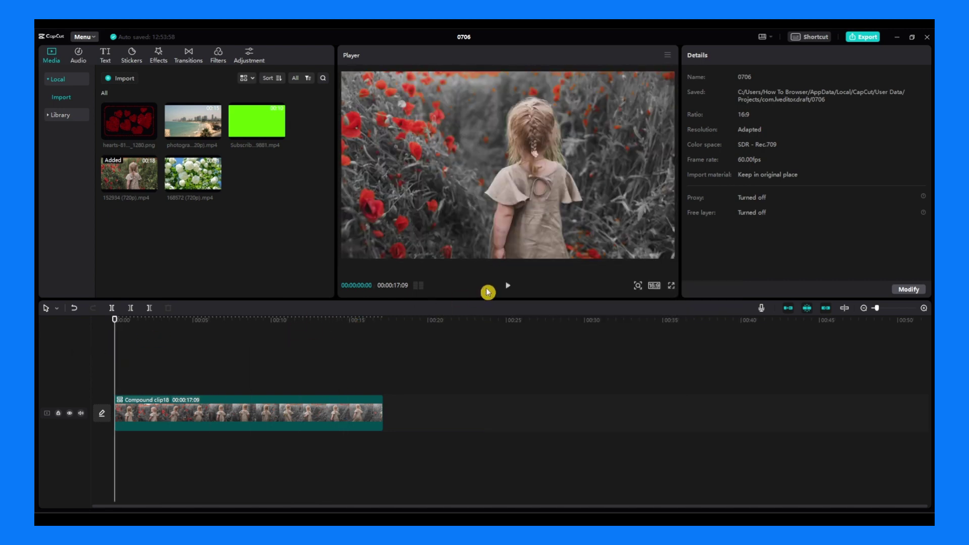
Replace the compound clip with the original 152934 (720p).mp4 clip and select it.
click(288, 416)
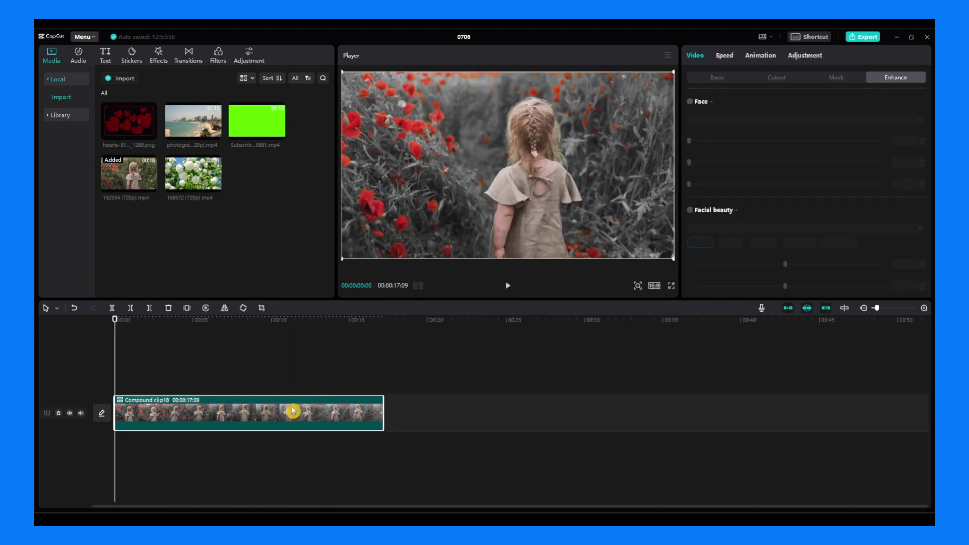
key(Delete)
drag(135, 187, 145, 403)
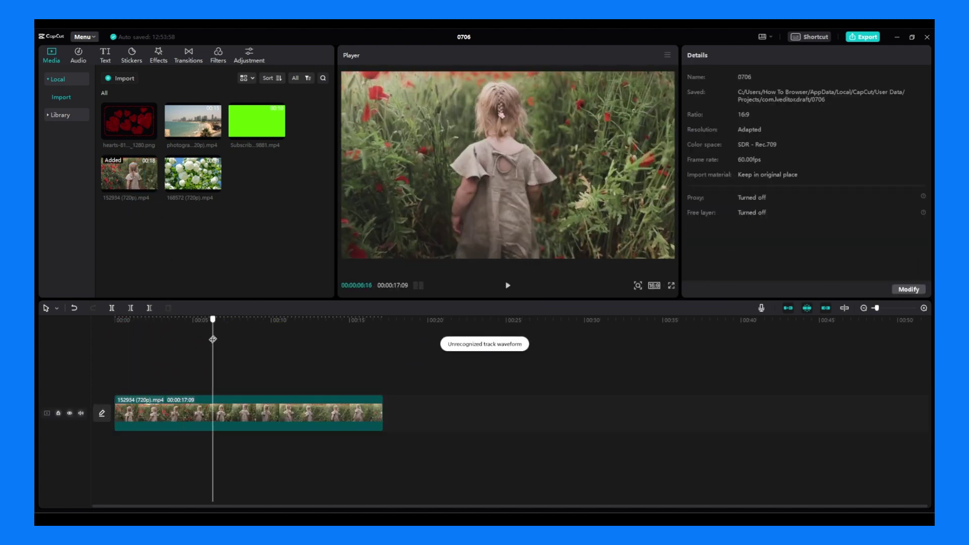
click(224, 416)
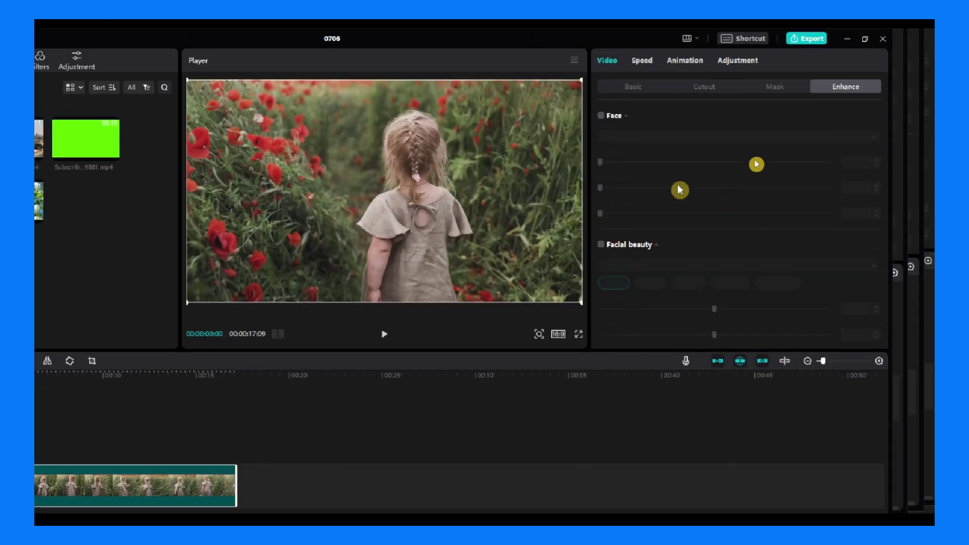
Turn on Auto cutout for the poppy clip so only the girl remains on black.
click(626, 91)
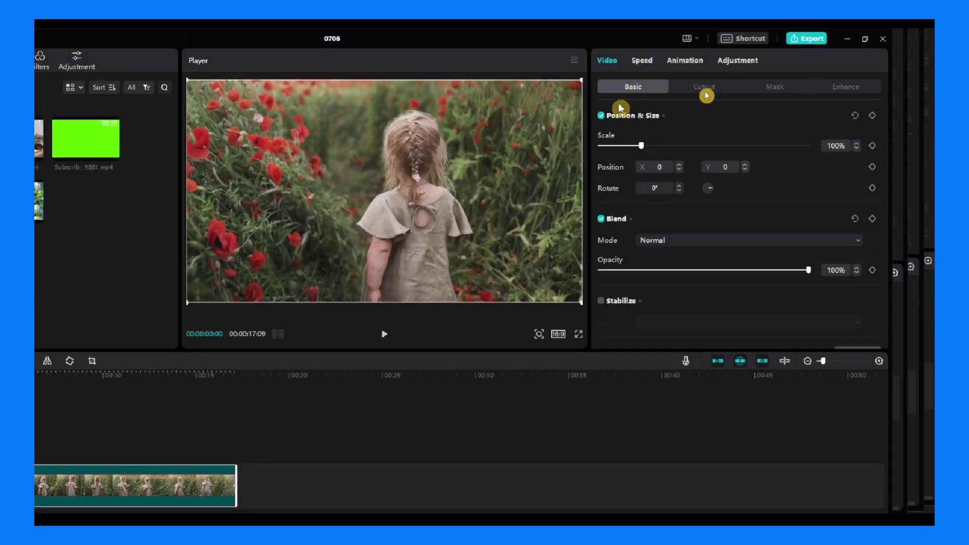
click(690, 93)
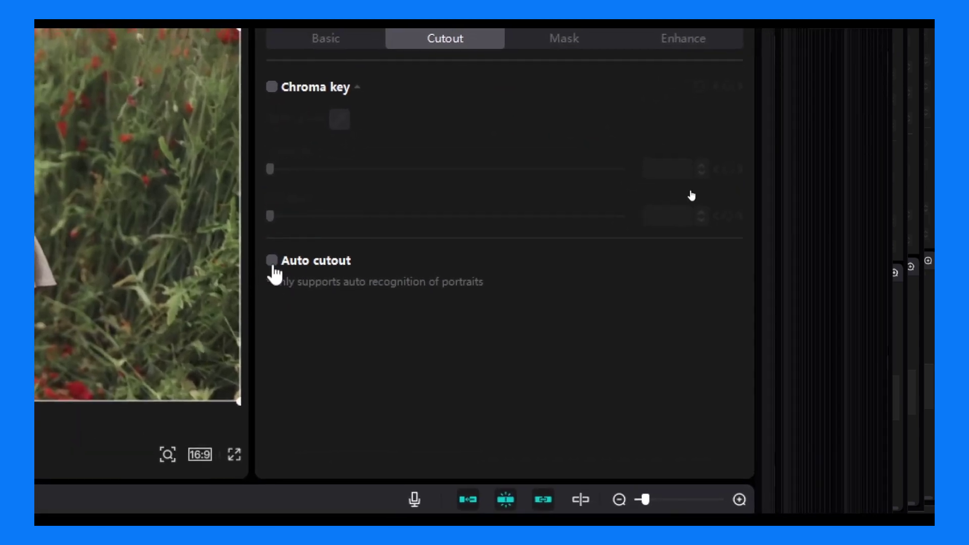
click(272, 261)
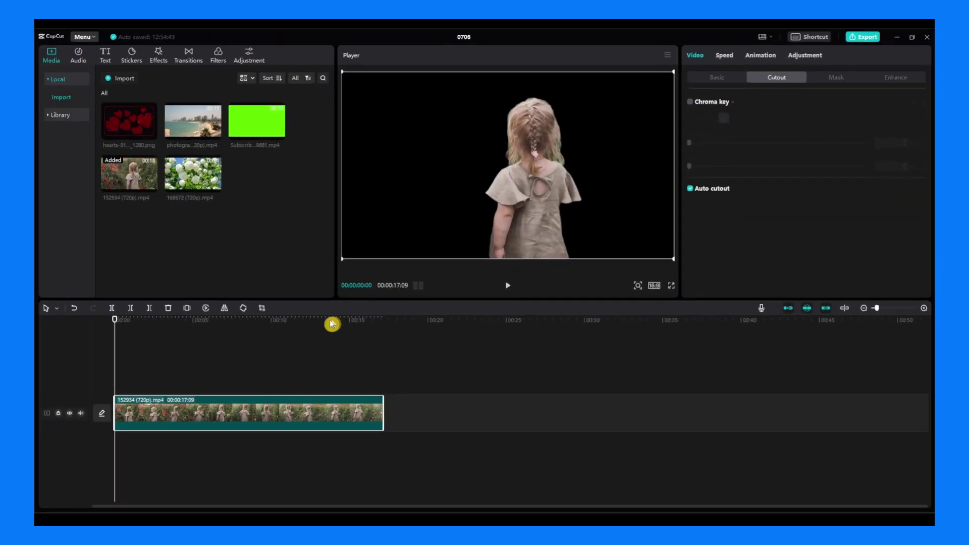
Move the cut-out girl clip up onto a new overlay track.
click(266, 320)
drag(254, 325, 140, 336)
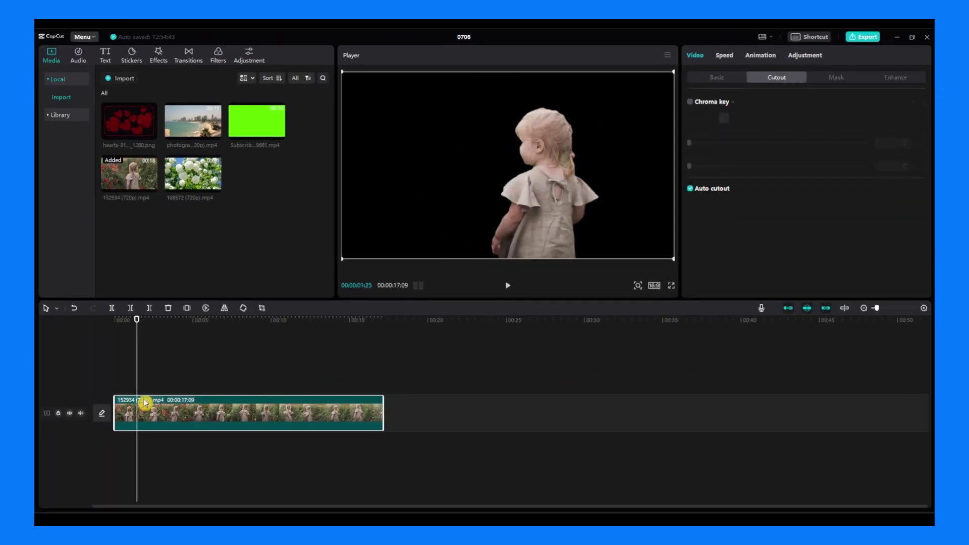
drag(146, 408, 161, 372)
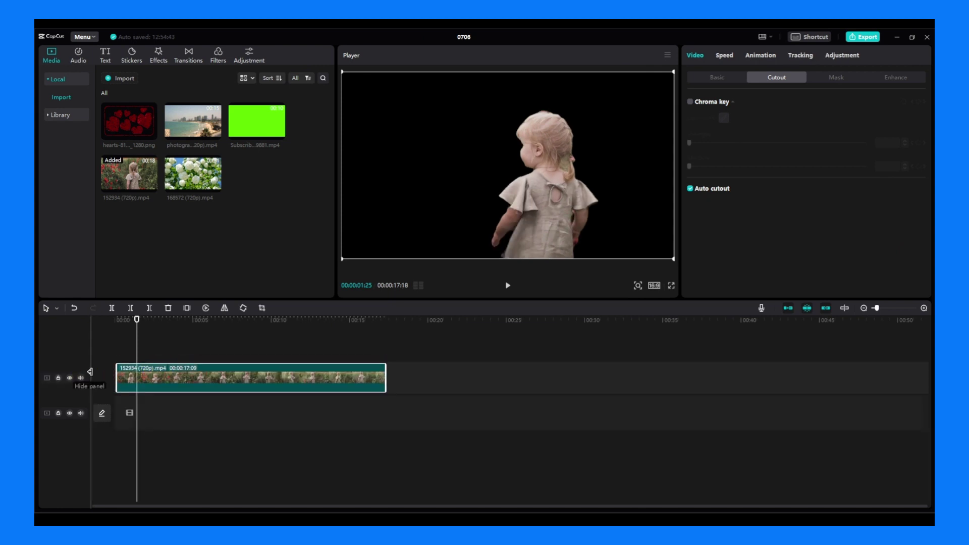
Add a second full copy of 152934 (720p).mp4 on the main track and select it.
drag(129, 187, 126, 417)
click(154, 368)
drag(126, 320, 192, 353)
click(201, 413)
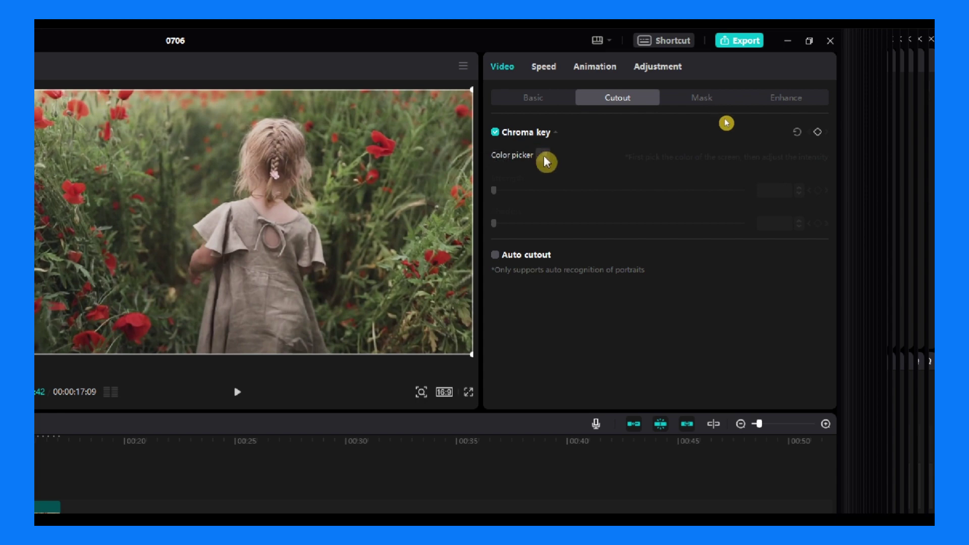
Key out the sampled green foliage on the lower clip at Chroma key strength 3.
click(542, 157)
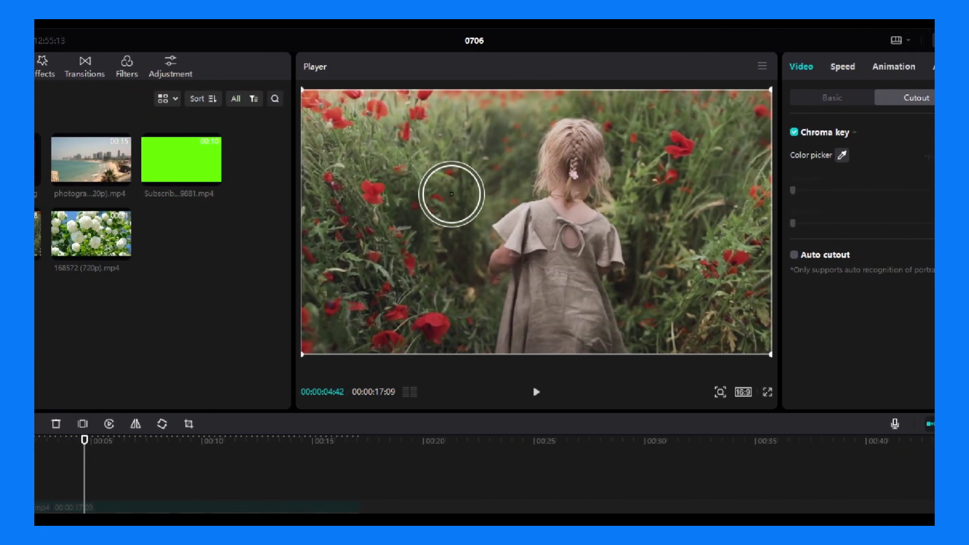
click(451, 194)
drag(792, 192, 801, 192)
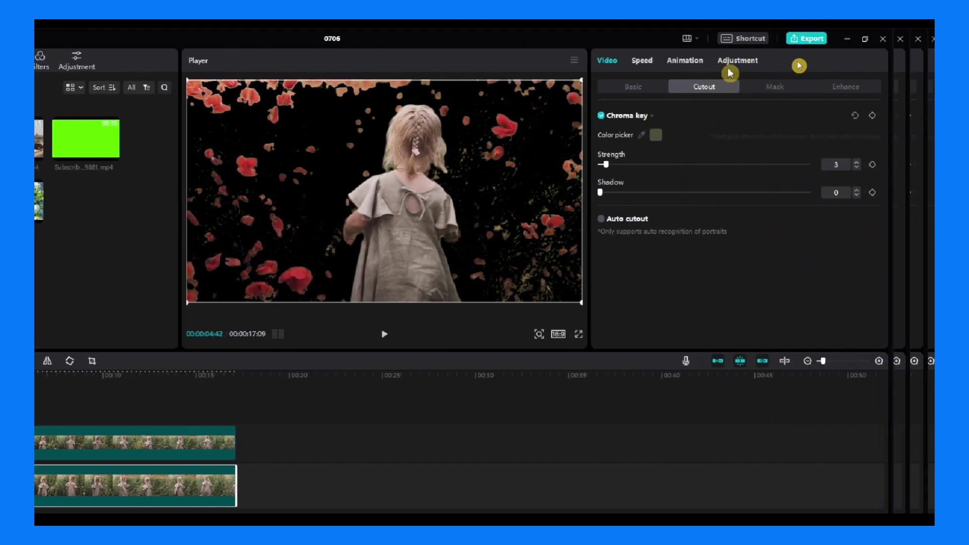
Raise the lower clip's saturation to 7 in its colour adjustments.
click(729, 71)
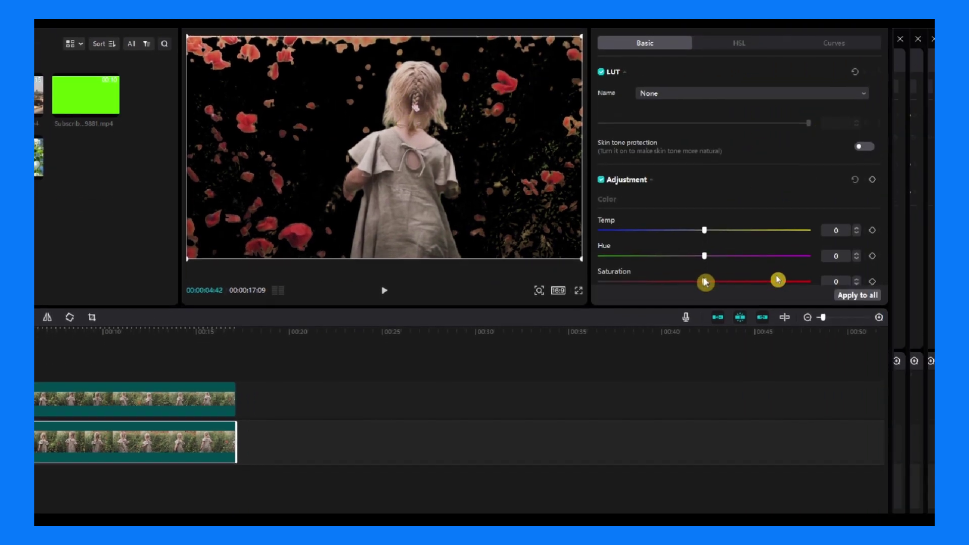
drag(704, 276, 766, 276)
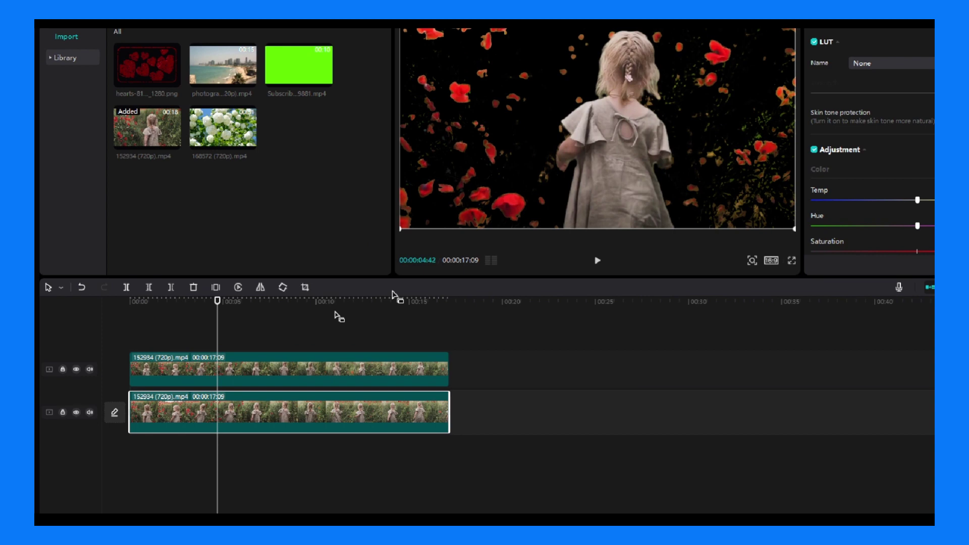
Place a third copy of 152934 (720p).mp4 on the bottom main track.
click(249, 391)
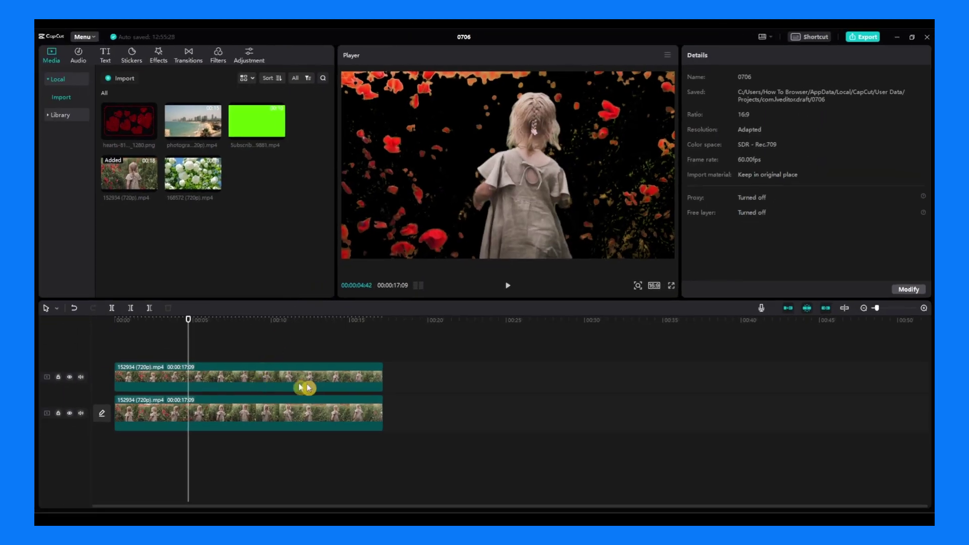
drag(427, 375, 318, 379)
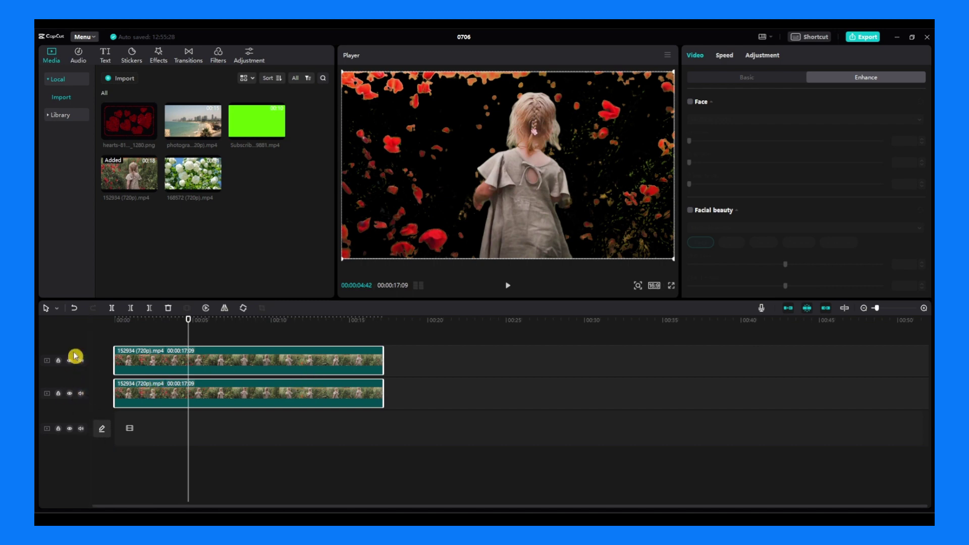
drag(133, 180, 121, 430)
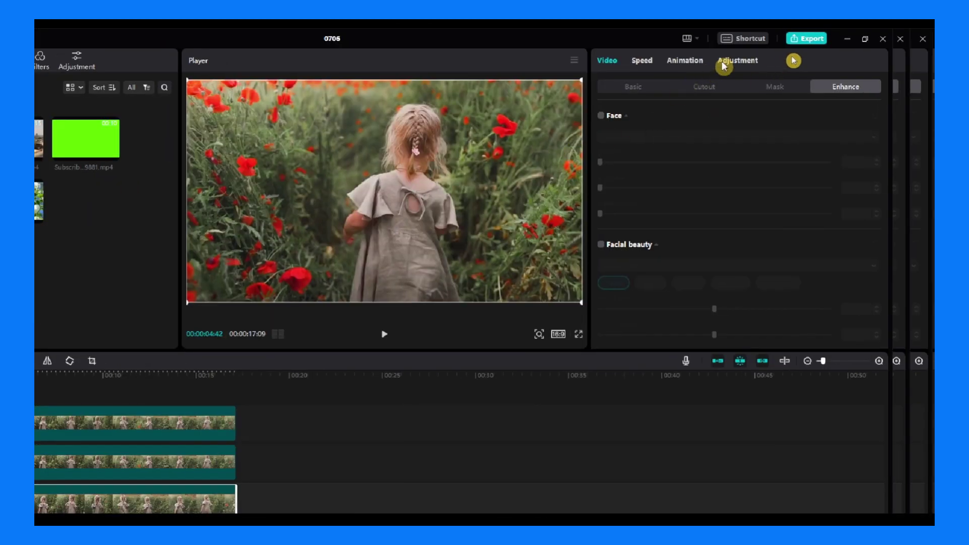
Set the bottom clip's saturation to -50 and play the preview from the start.
click(723, 64)
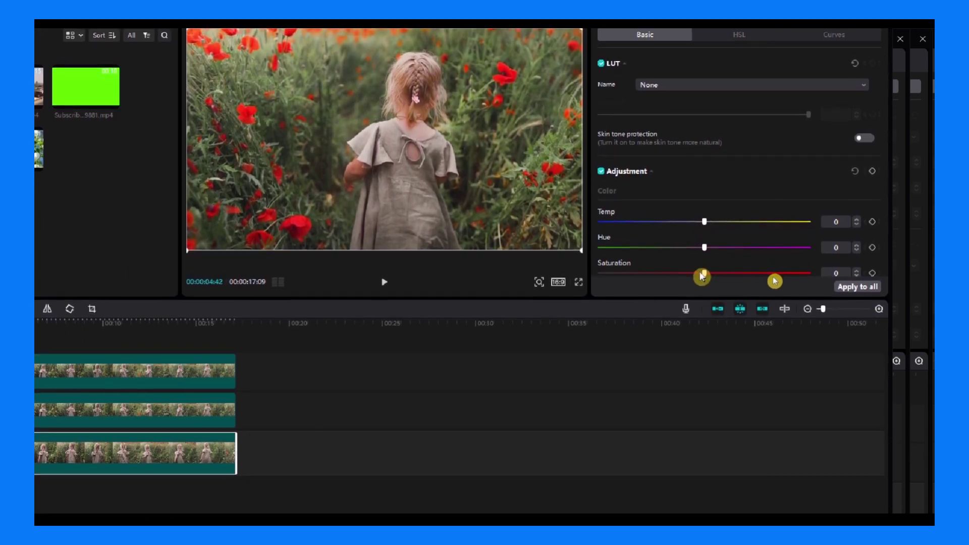
drag(702, 275, 599, 273)
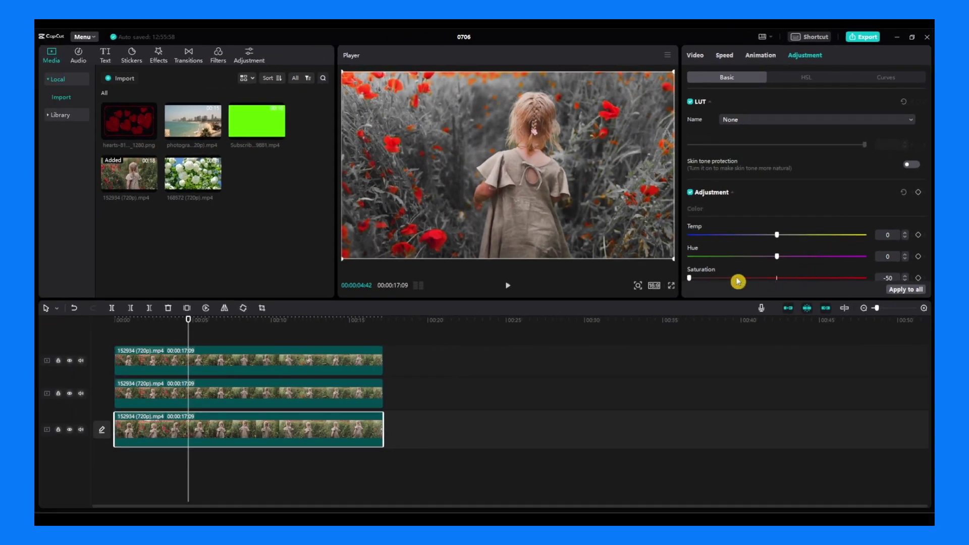
scroll(739, 280, down, 1)
drag(690, 244, 715, 247)
click(715, 244)
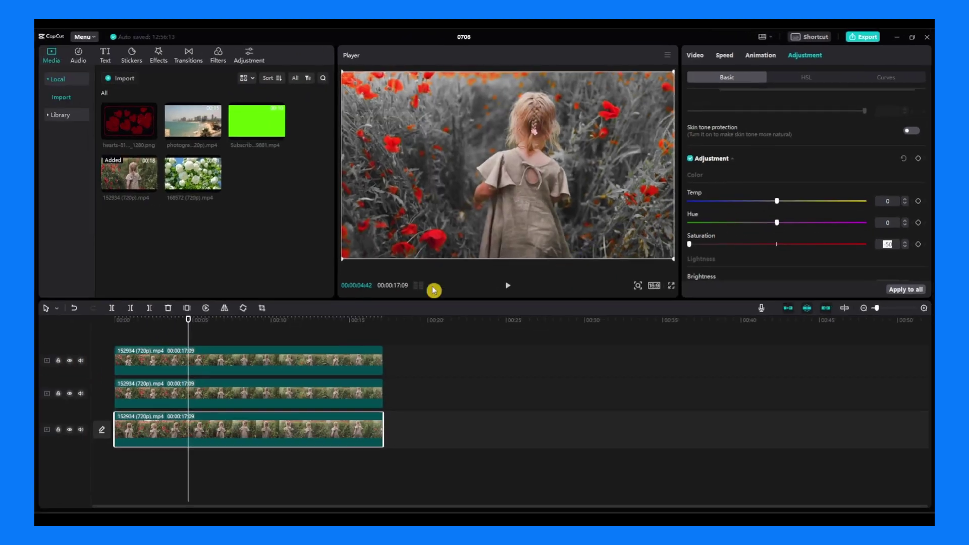
drag(256, 322, 116, 322)
key(space)
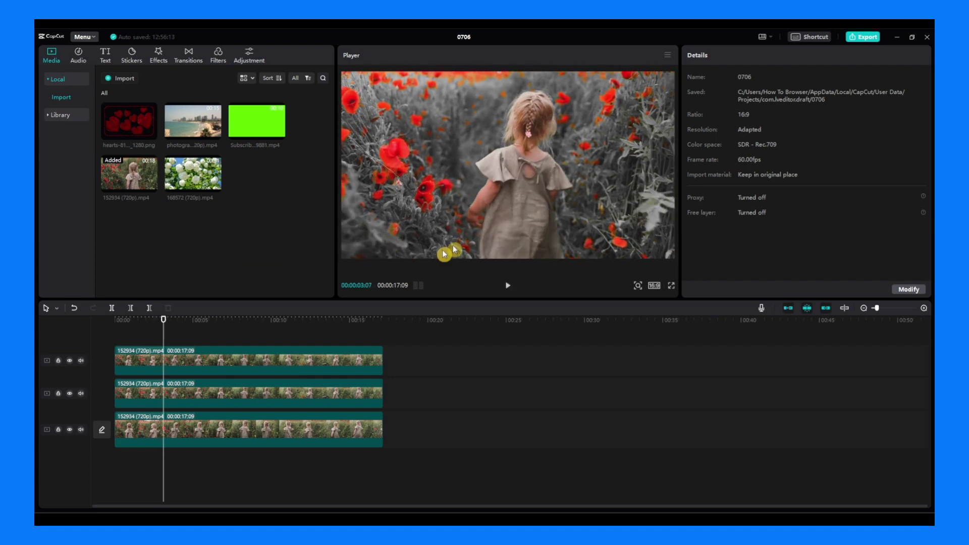
Offset the top cut-out layer to the right in the player and view its cutout settings.
click(296, 358)
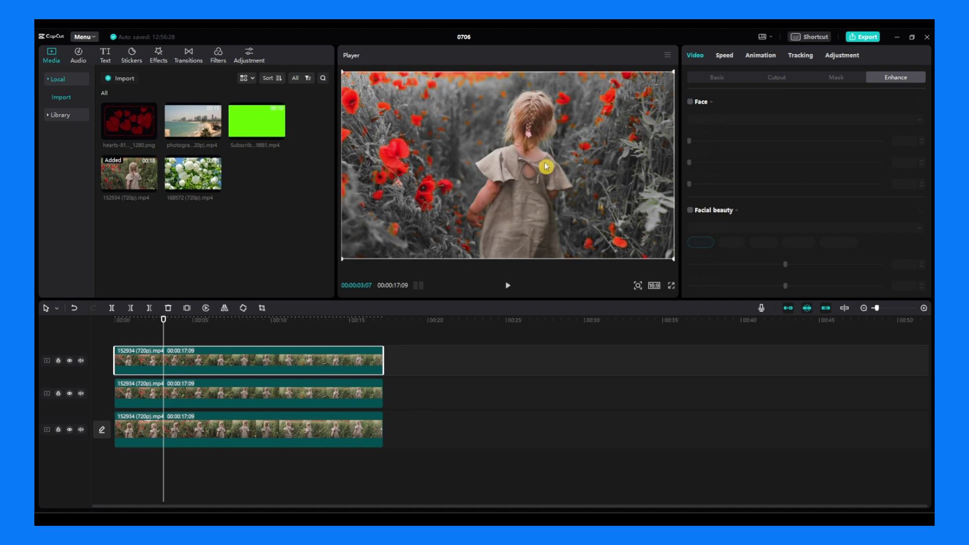
drag(504, 206, 406, 197)
drag(439, 139, 457, 137)
click(710, 80)
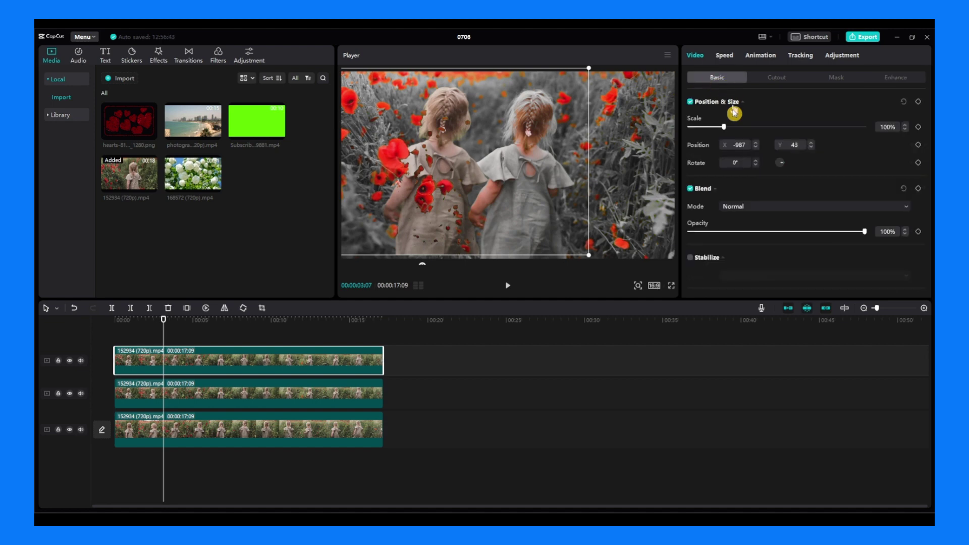
click(766, 79)
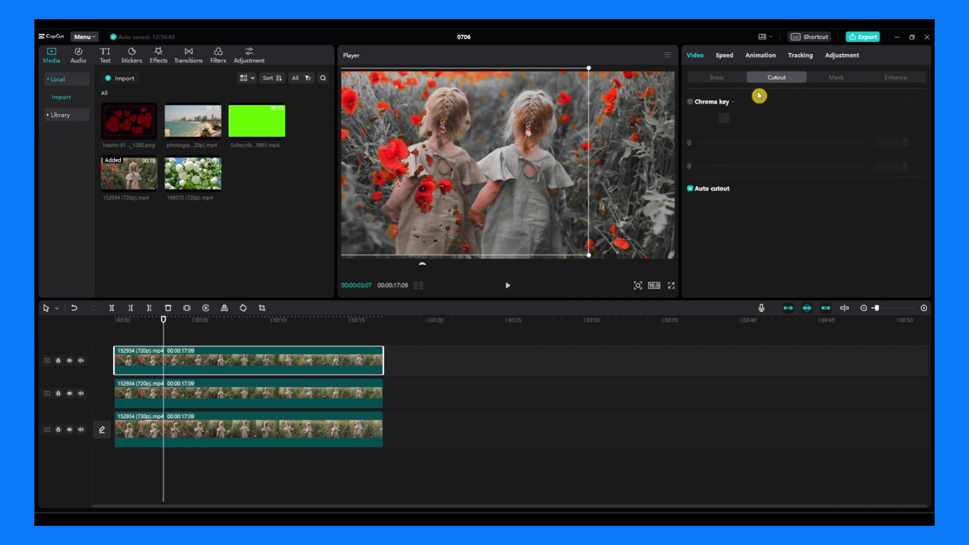
Undo the top layer's offset and nudge the middle layer slightly right.
click(477, 160)
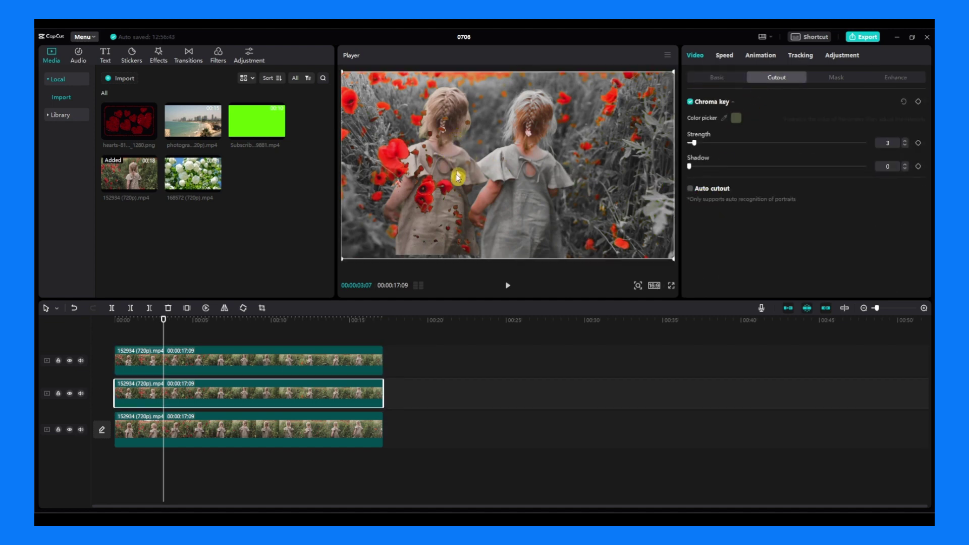
key(ctrl+z)
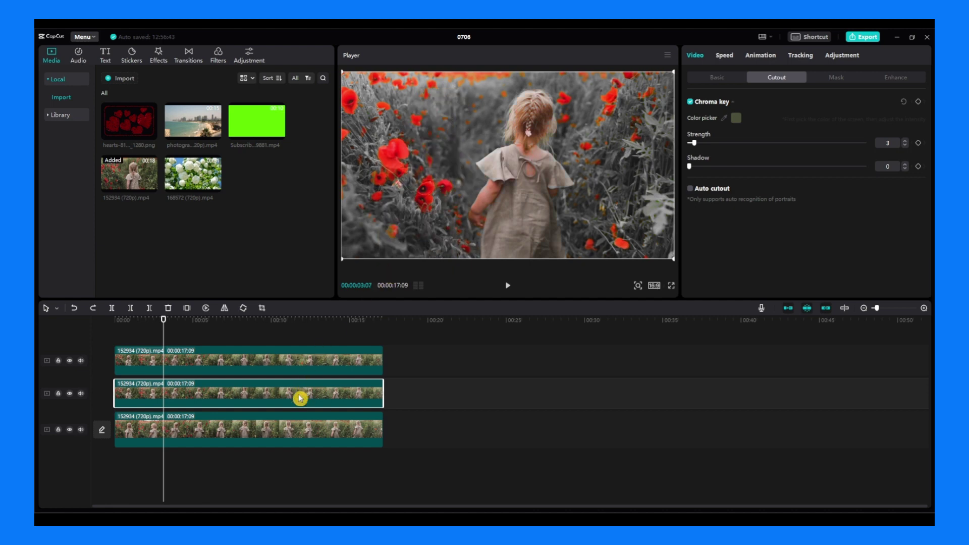
drag(446, 237, 477, 225)
key(ctrl+z)
mouse_move(387, 216)
mouse_down()
mouse_move(413, 229)
mouse_move(377, 223)
mouse_move(396, 217)
mouse_move(382, 215)
mouse_up()
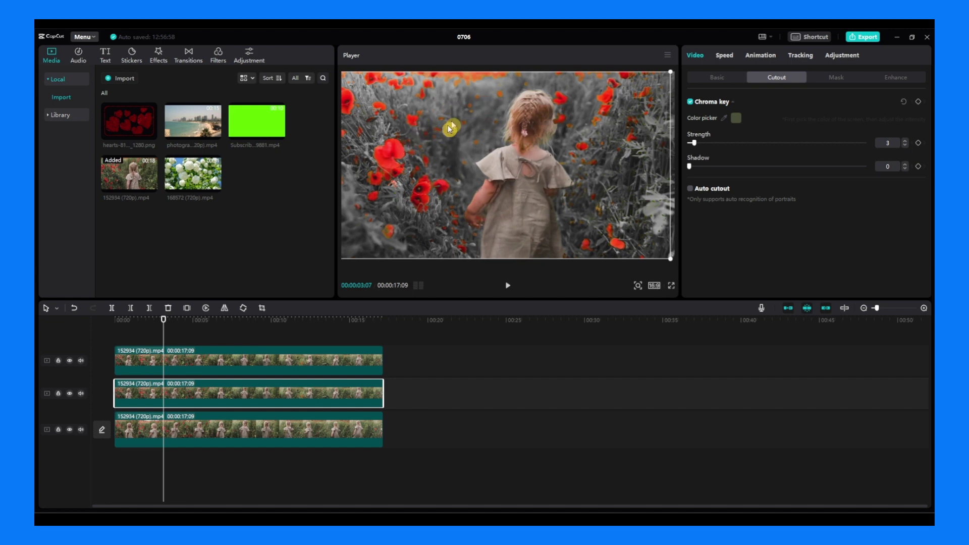
click(302, 424)
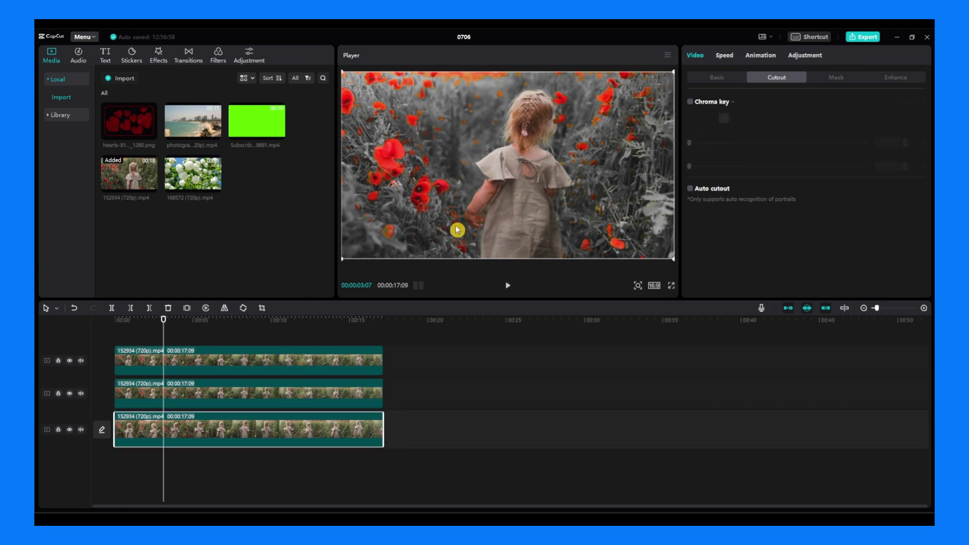
drag(458, 230, 573, 222)
click(806, 55)
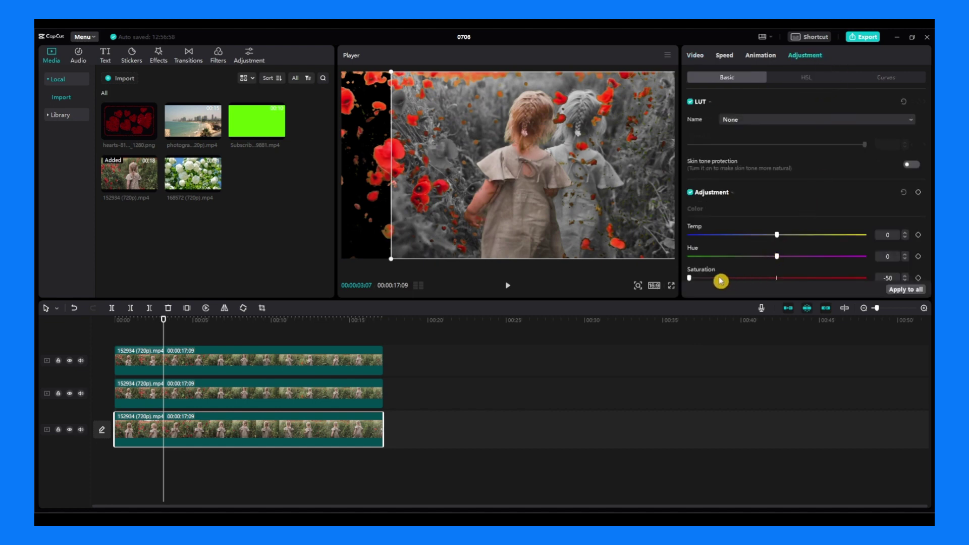
drag(720, 280, 540, 210)
click(329, 391)
click(288, 435)
click(283, 361)
mouse_move(443, 220)
mouse_down()
mouse_move(423, 222)
mouse_move(434, 220)
mouse_up()
click(274, 392)
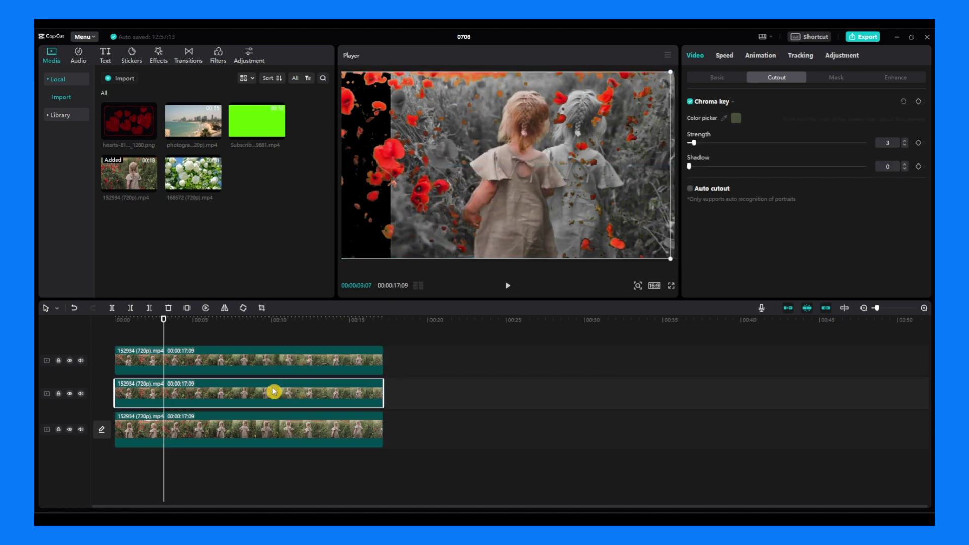
click(277, 435)
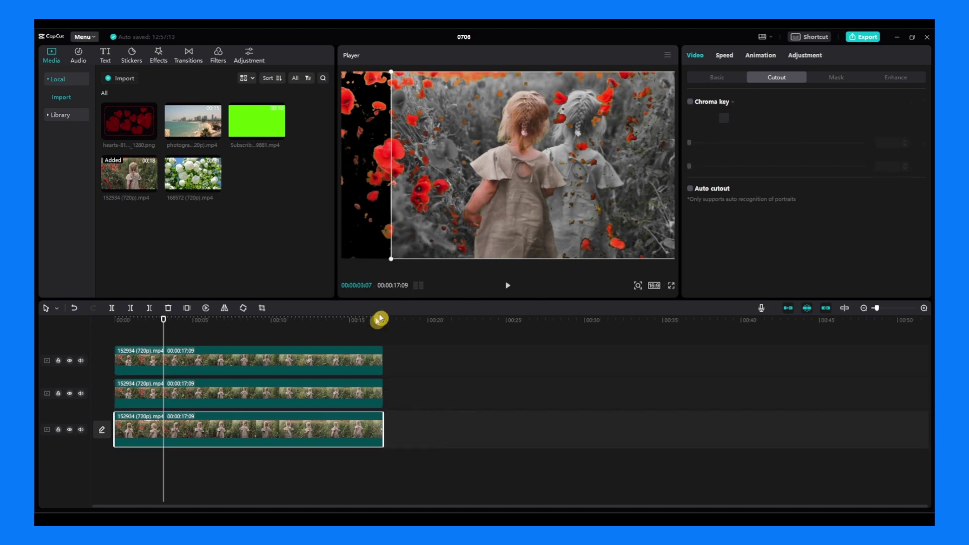
key(ctrl+z)
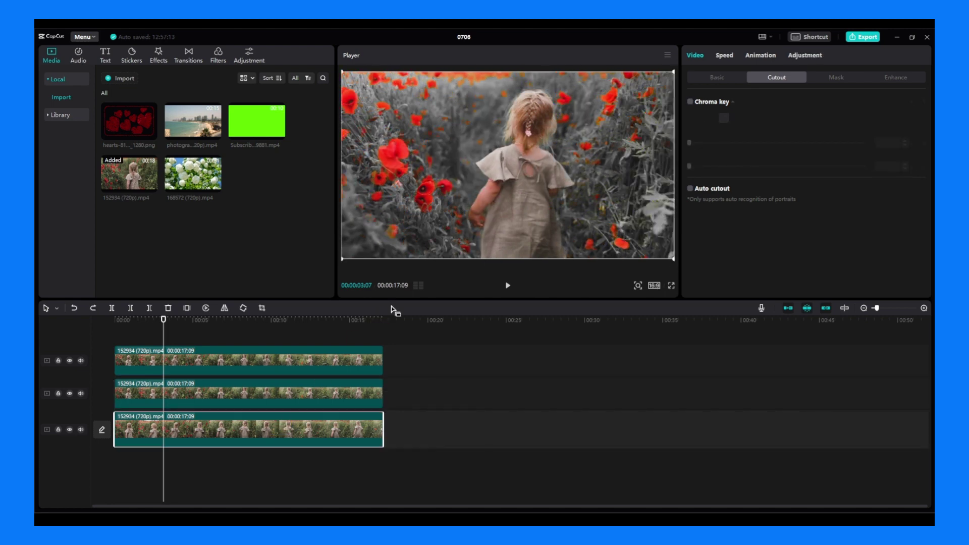